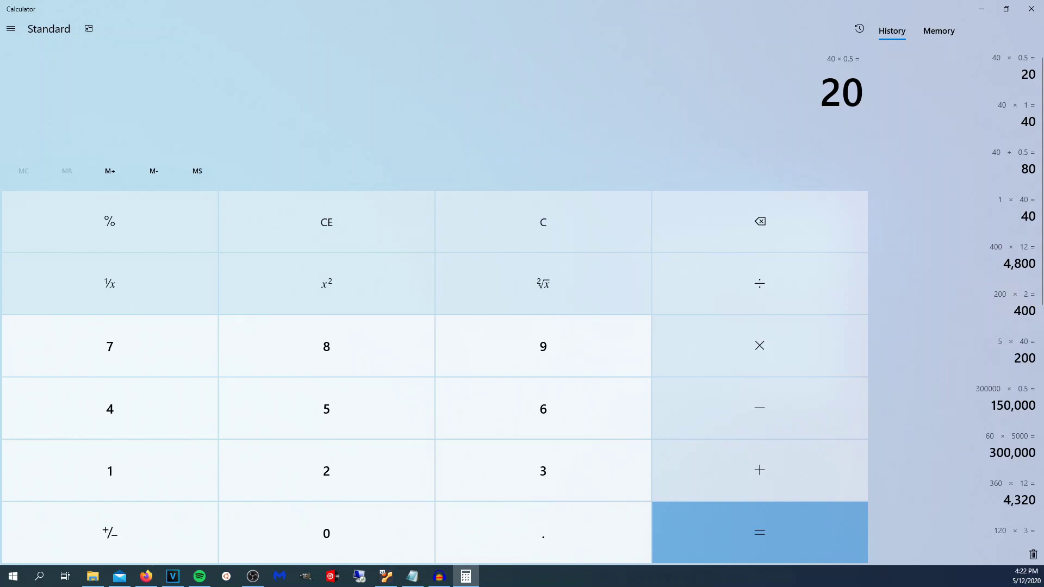
Multiply the current result of 20 by 12, and calculate 4800 - 240
type("*12")
key("Return")
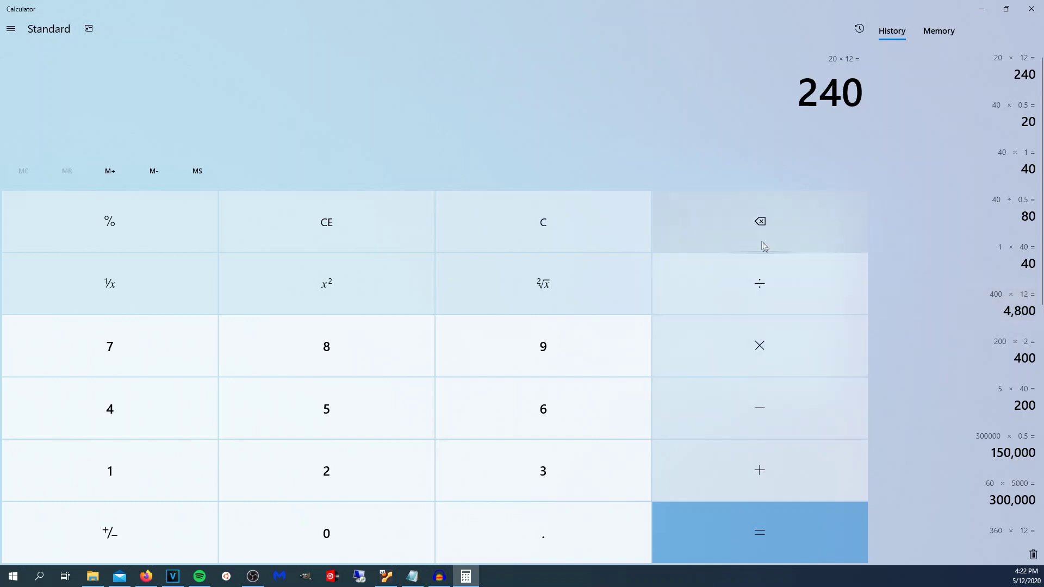
left_click(565, 230)
type("4800 - 240")
key("Return")
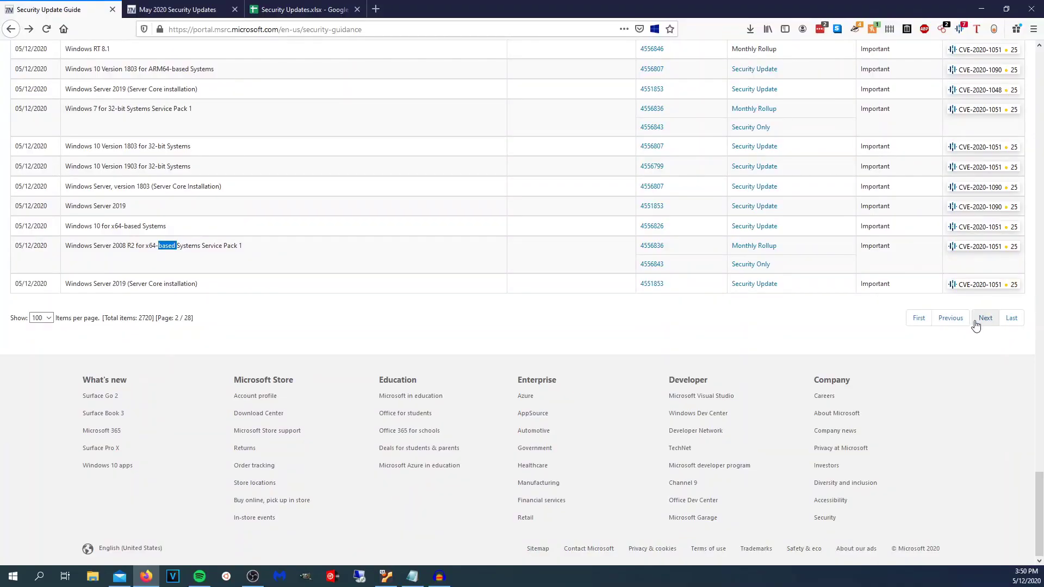
Switch to the Security Update Guide in Firefox and return to the first page of the security updates list
left_click(951, 318)
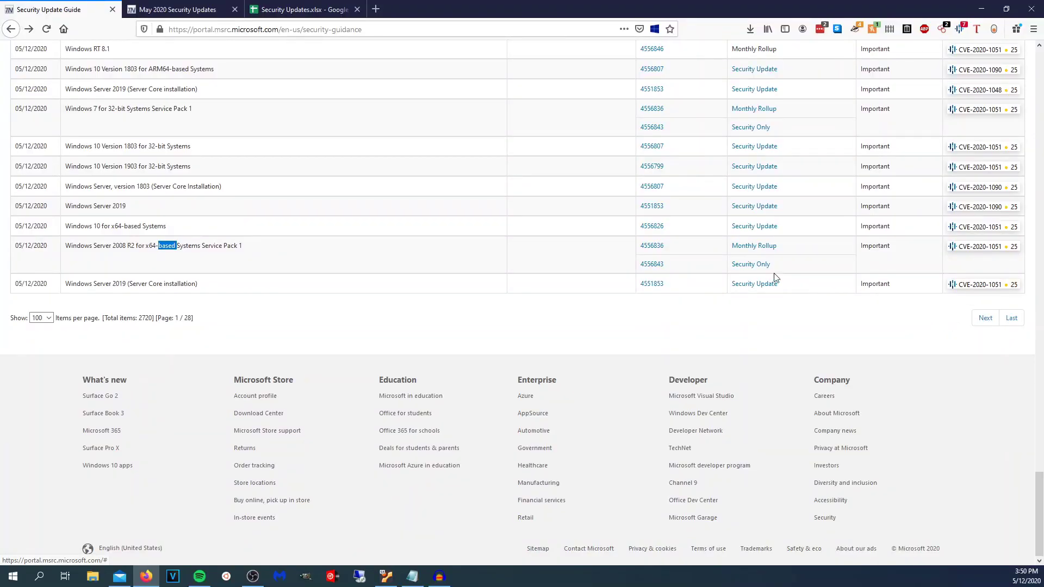
scroll(350, 296, "up", 20)
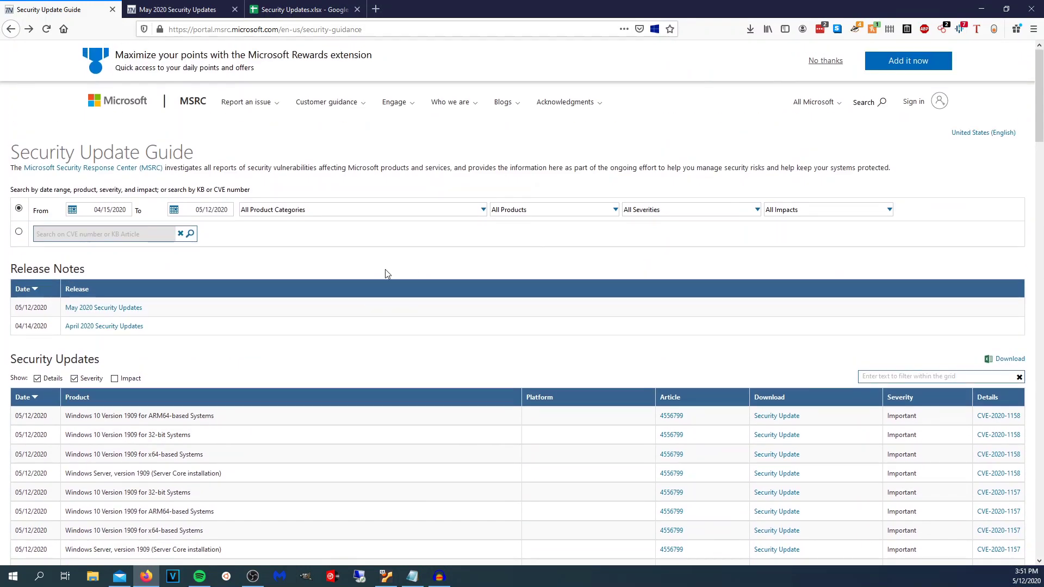
scroll(387, 273, "down", 2)
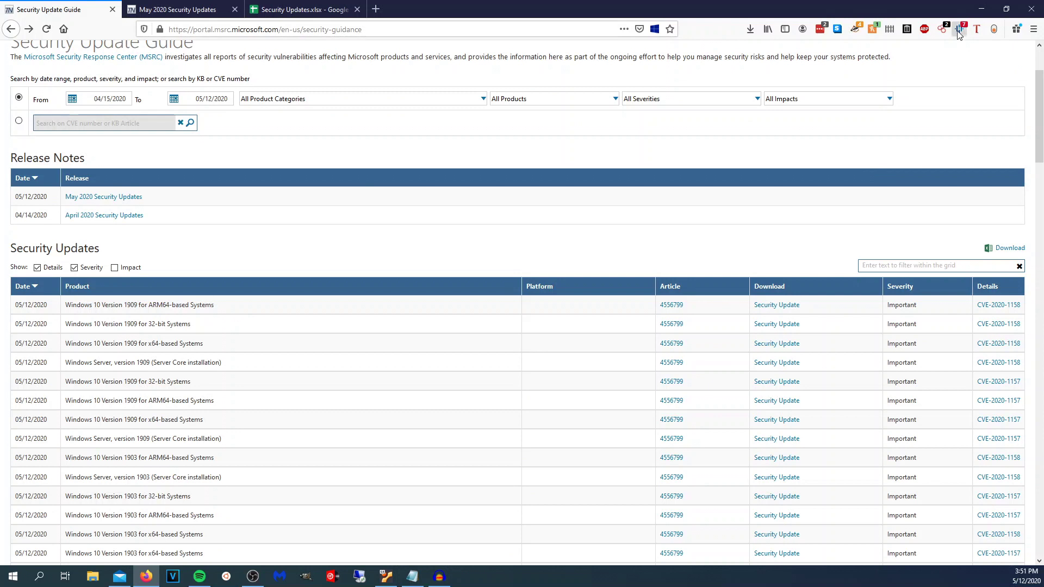
Review the Recorded Future risk scores for the vulnerabilities listed in the Security Update Guide
left_click(960, 29)
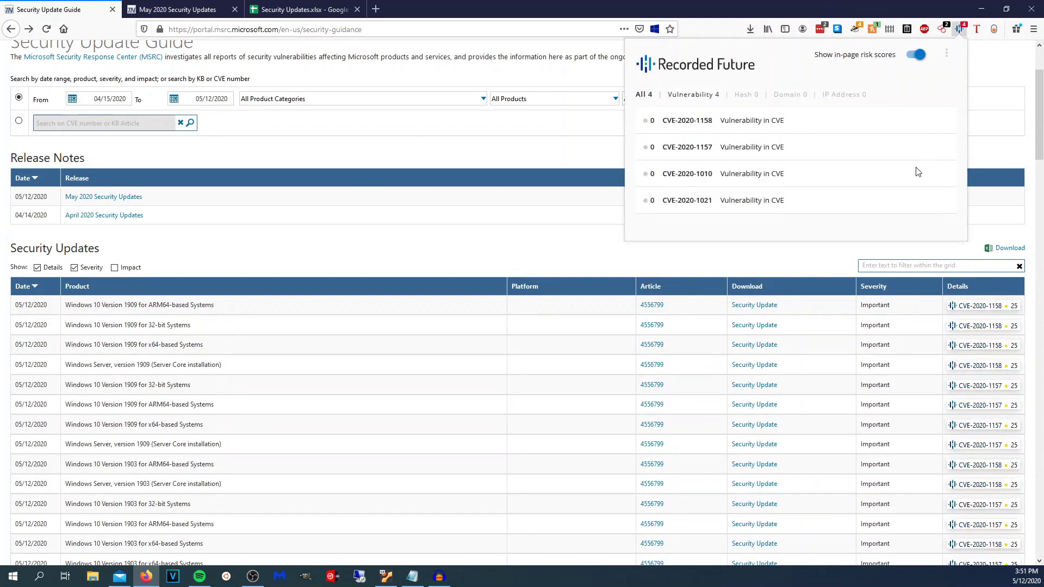
left_click(511, 219)
scroll(716, 229, "down", 2)
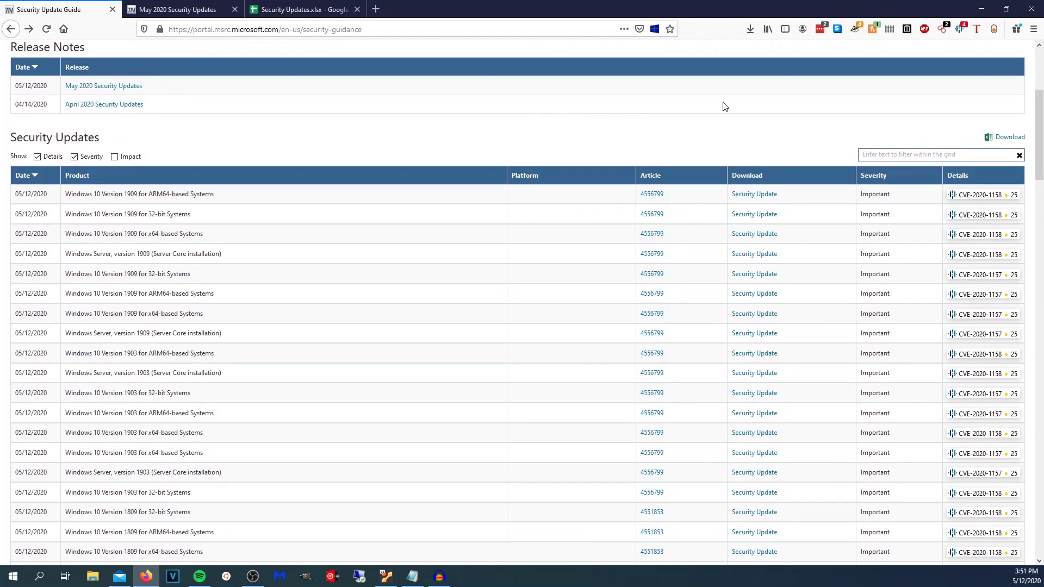
left_click(960, 30)
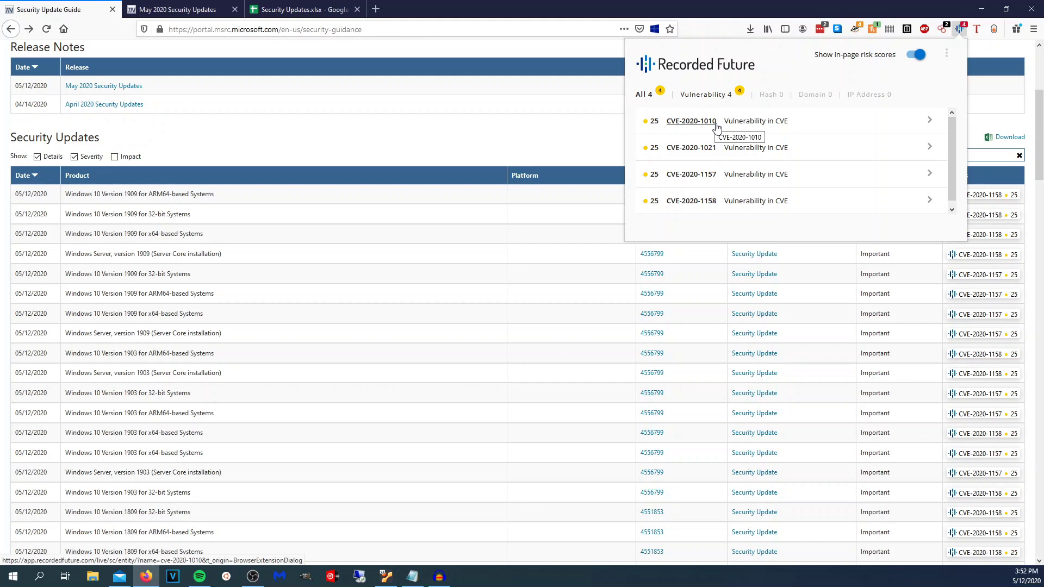
left_click(420, 135)
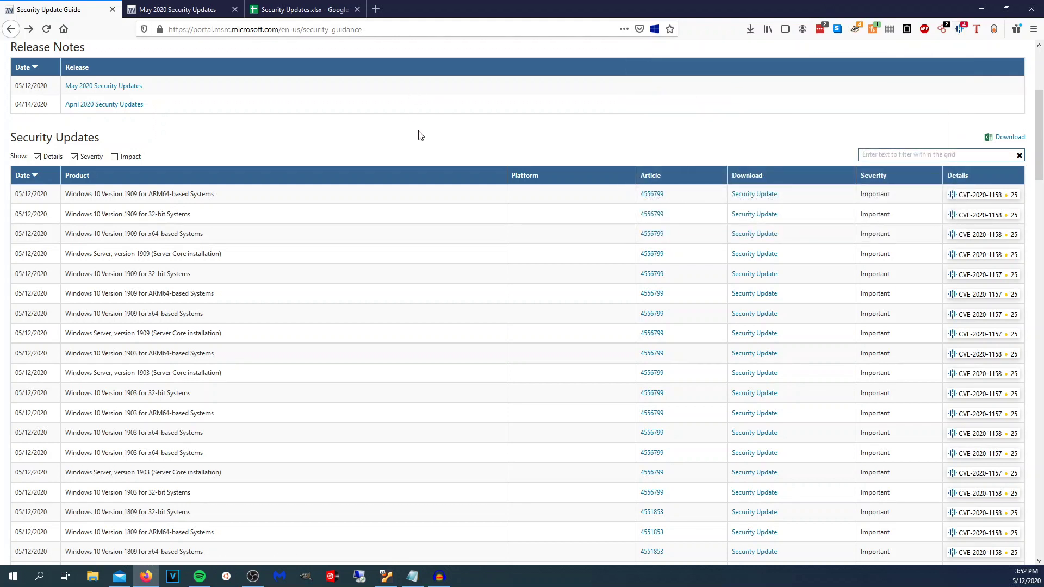
scroll(423, 147, "down", 2)
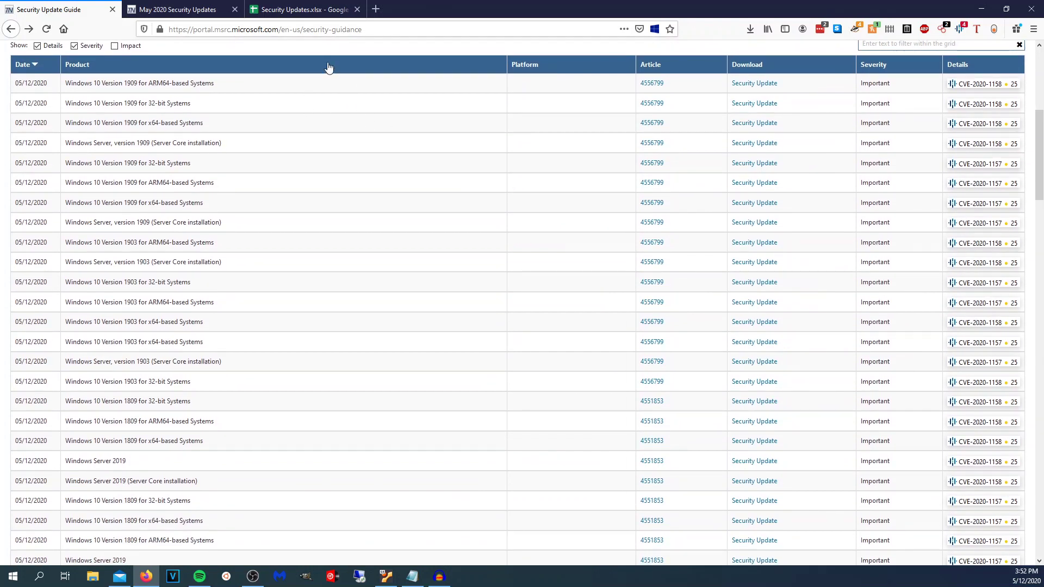
scroll(807, 174, "up", 2)
scroll(807, 174, "up", 3)
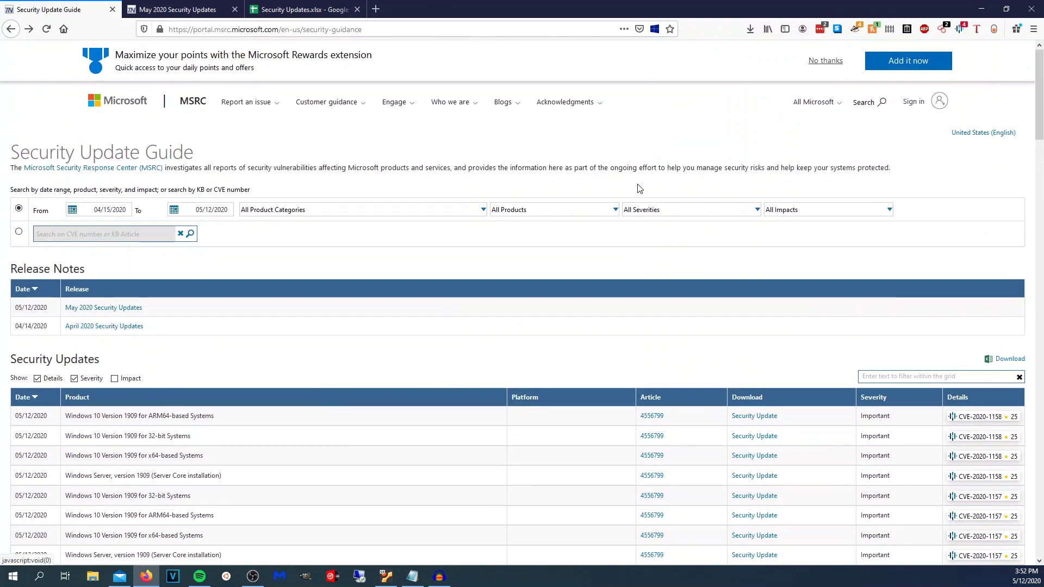
In the Security Updates spreadsheet, remove the existing filter and create a fresh one across the whole sheet
left_click(335, 16)
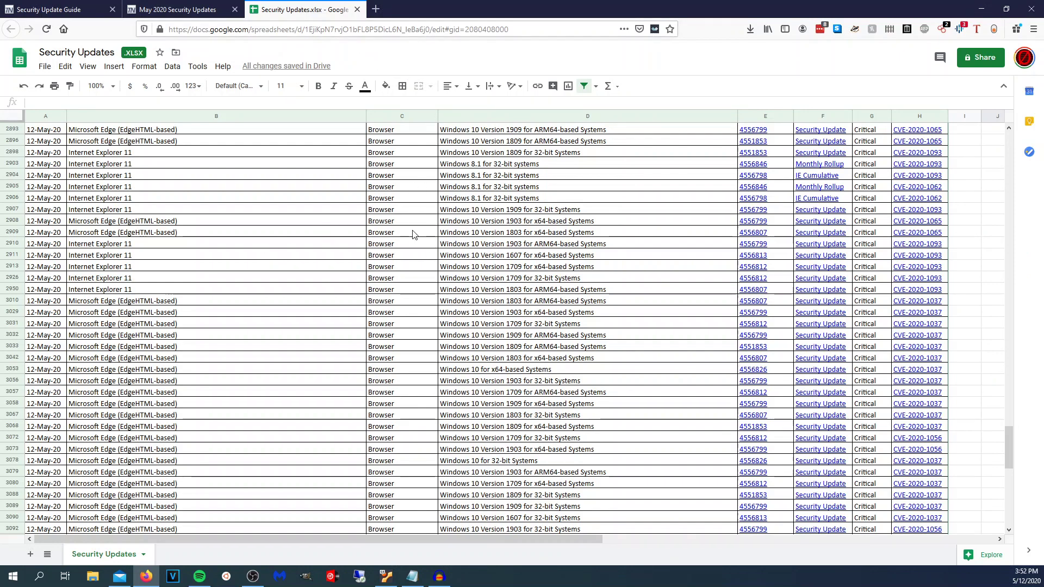
scroll(865, 256, "up", 10)
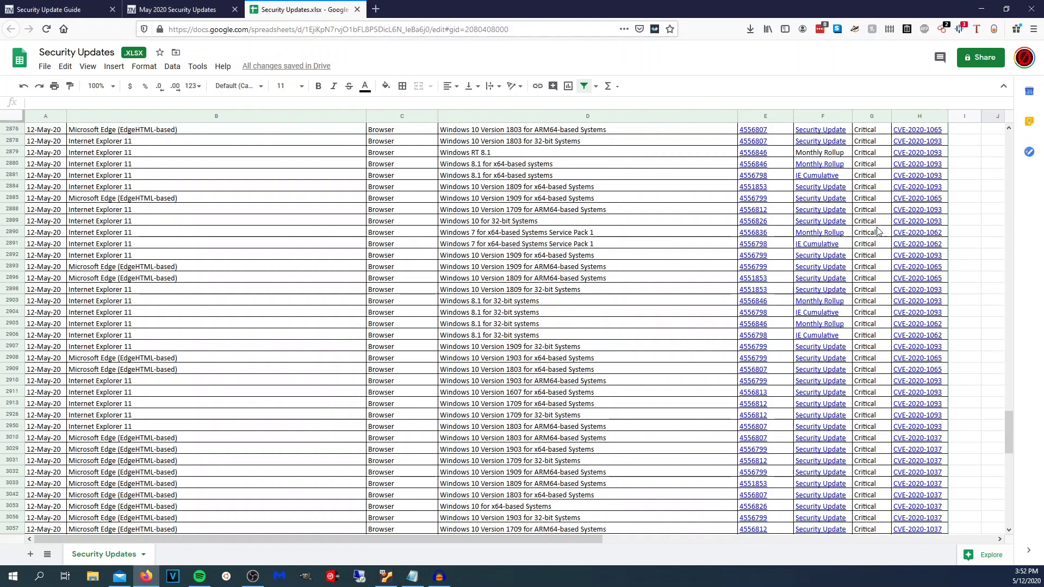
scroll(865, 256, "up", 20)
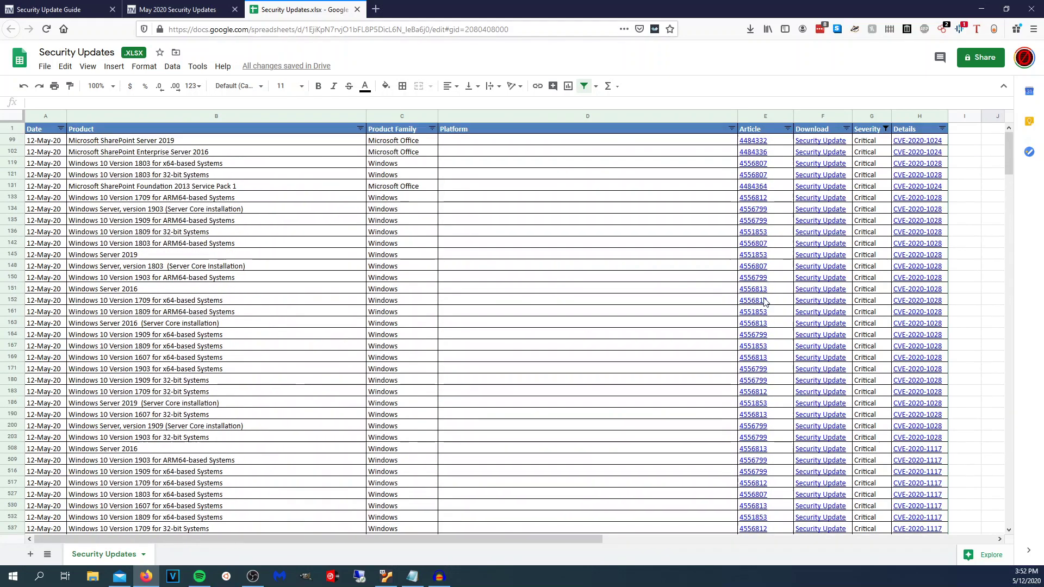
key("ctrl+a")
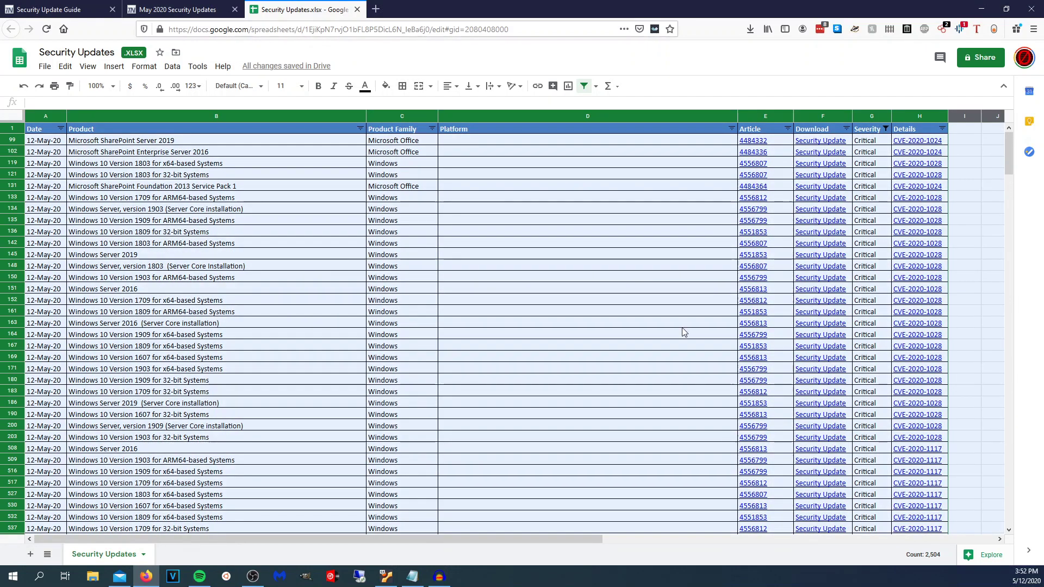
left_click(585, 87)
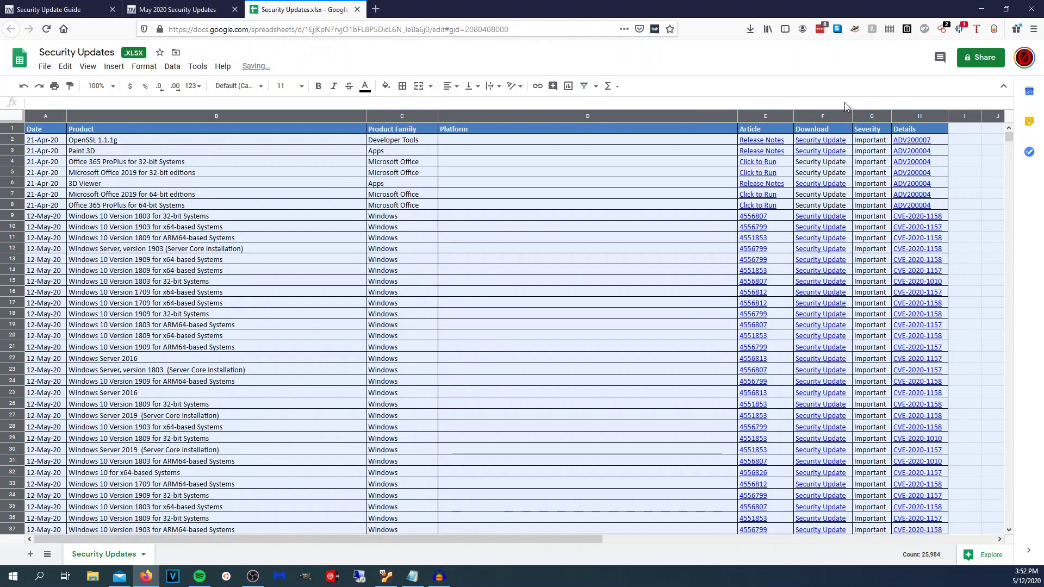
left_click(584, 87)
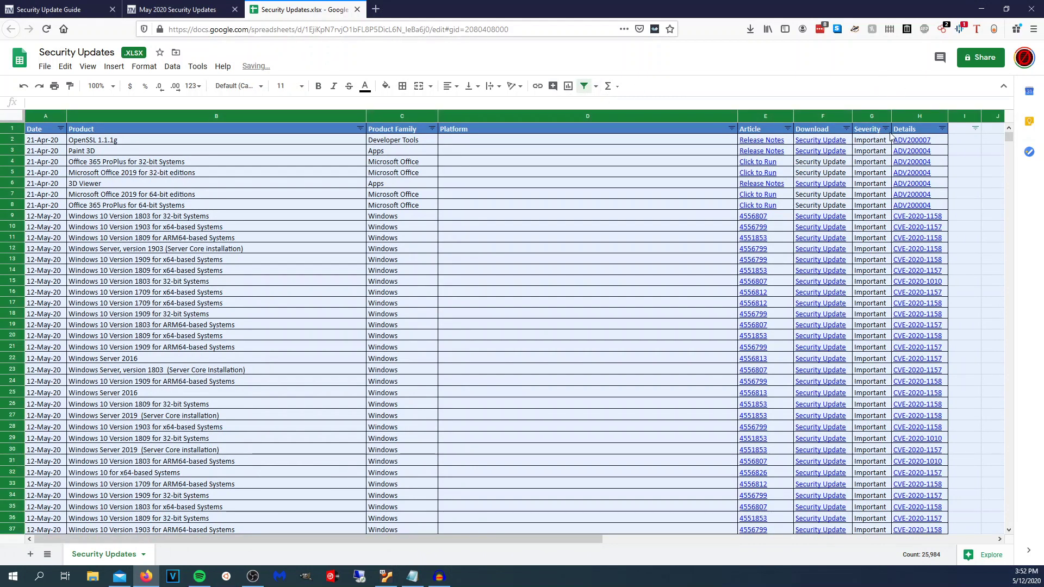
Filter the Severity column to Critical only by excluding Moderate, Low and Important
left_click(887, 129)
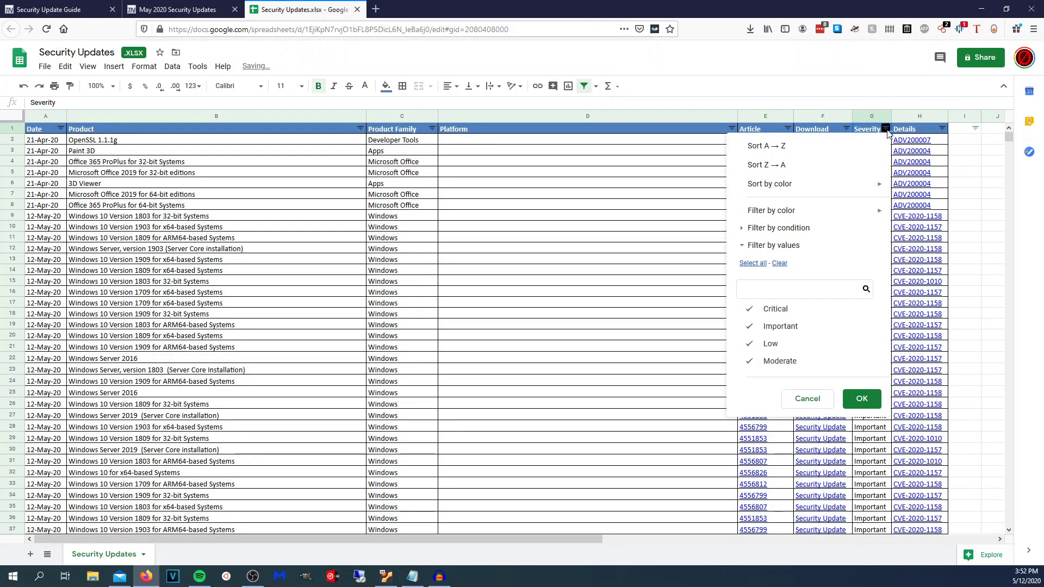
left_click(778, 361)
left_click(772, 343)
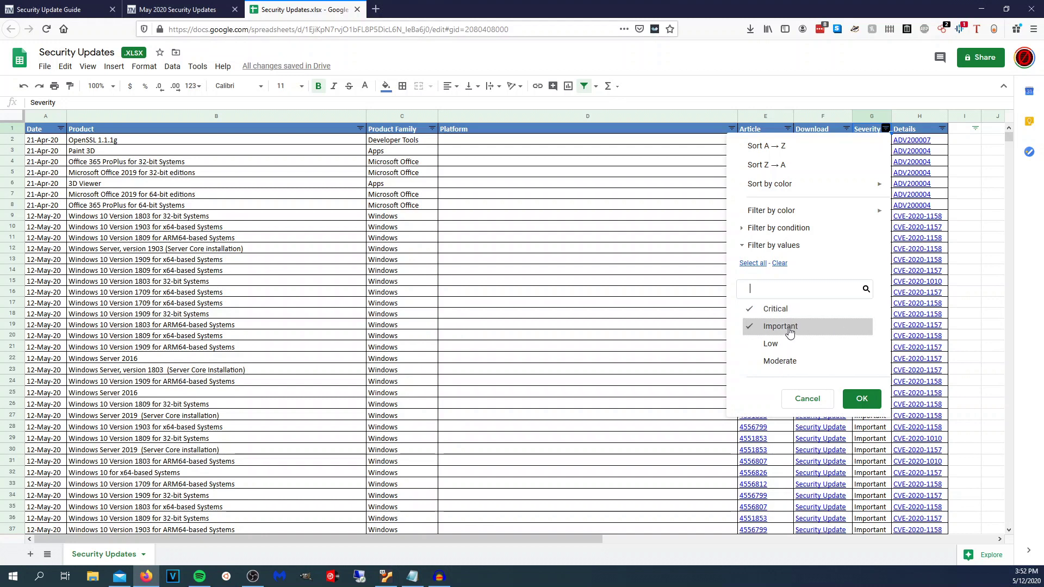
left_click(788, 328)
left_click(862, 399)
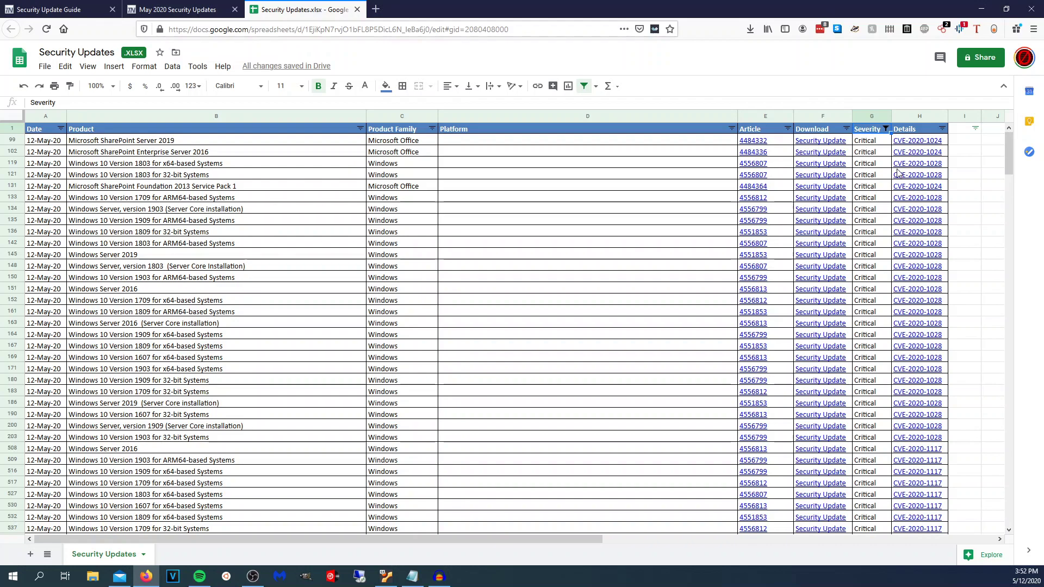
Look through the critical rows in the filtered spreadsheet, including their products and CVE details
scroll(906, 167, "down", 20)
scroll(936, 370, "up", 15)
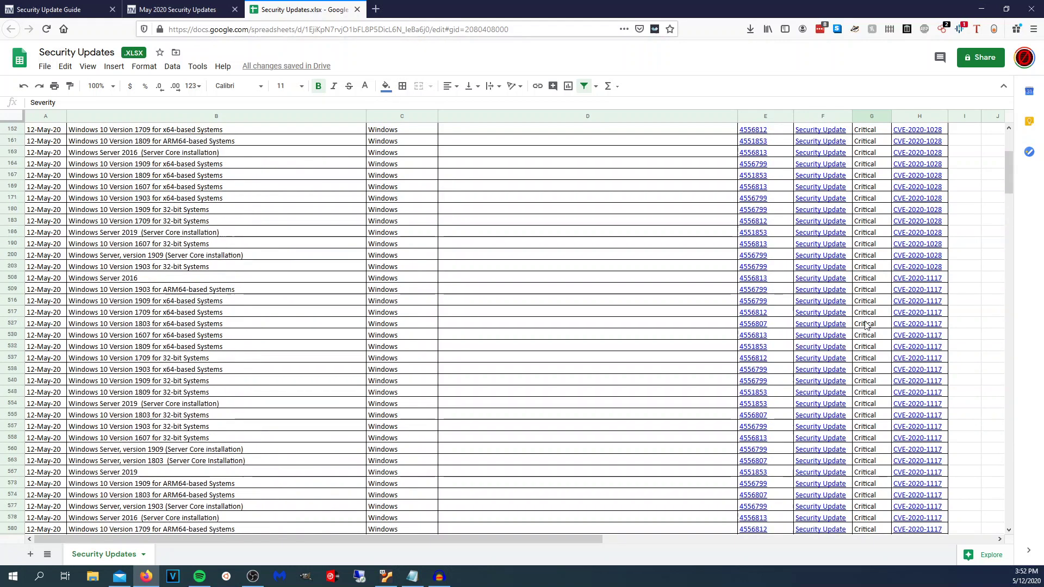
scroll(870, 331, "up", 6)
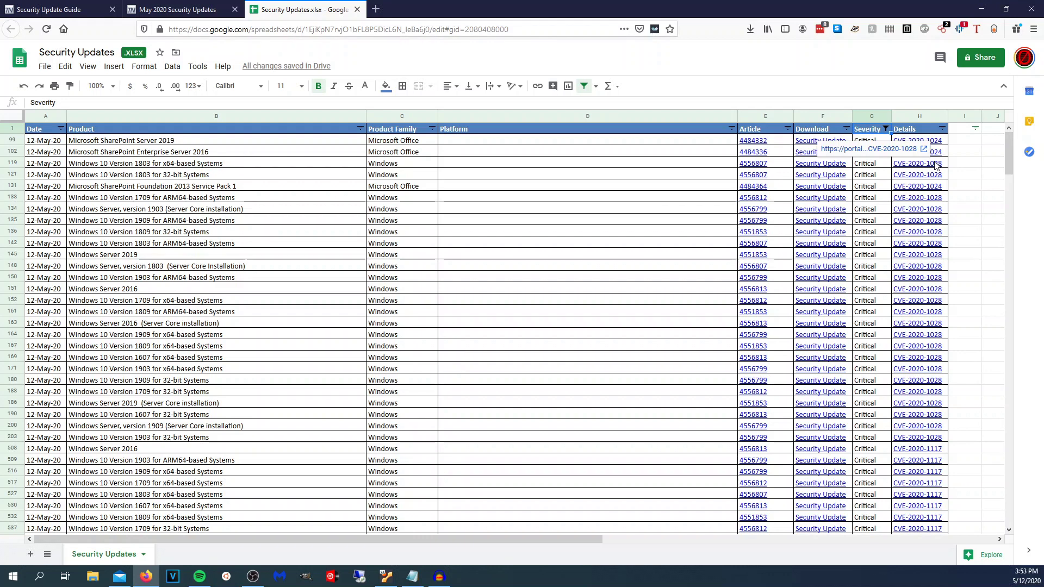
Skim the May 2020 Security Updates page
left_click(168, 9)
scroll(379, 312, "down", 15)
scroll(943, 59, "up", 5)
Check the Recorded Future vulnerability list for the Security Update Guide, consulting the critical entries in the Security Updates spreadsheet
key("ctrl+shift+Tab")
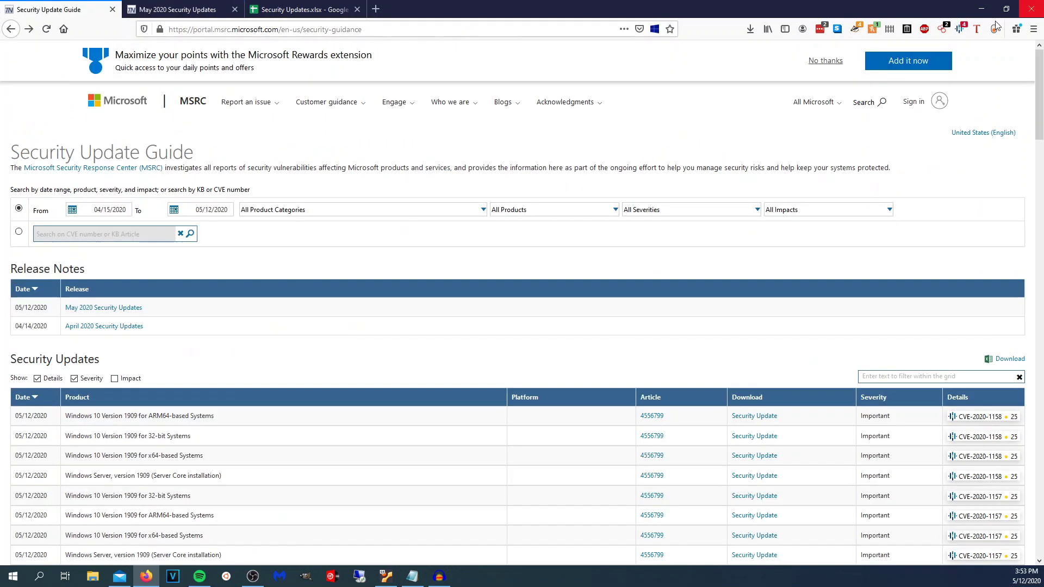
left_click(959, 28)
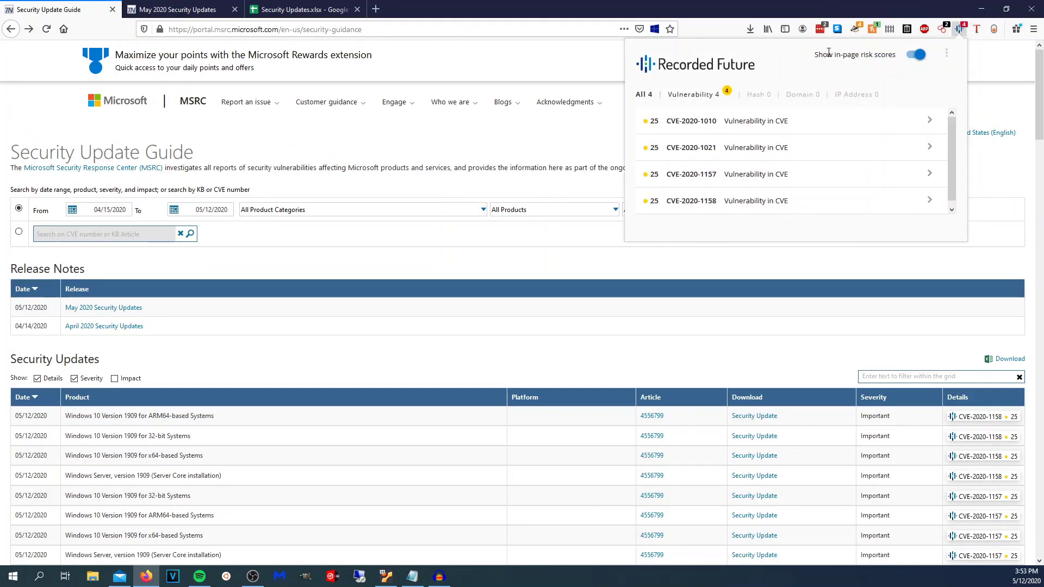
left_click(320, 10)
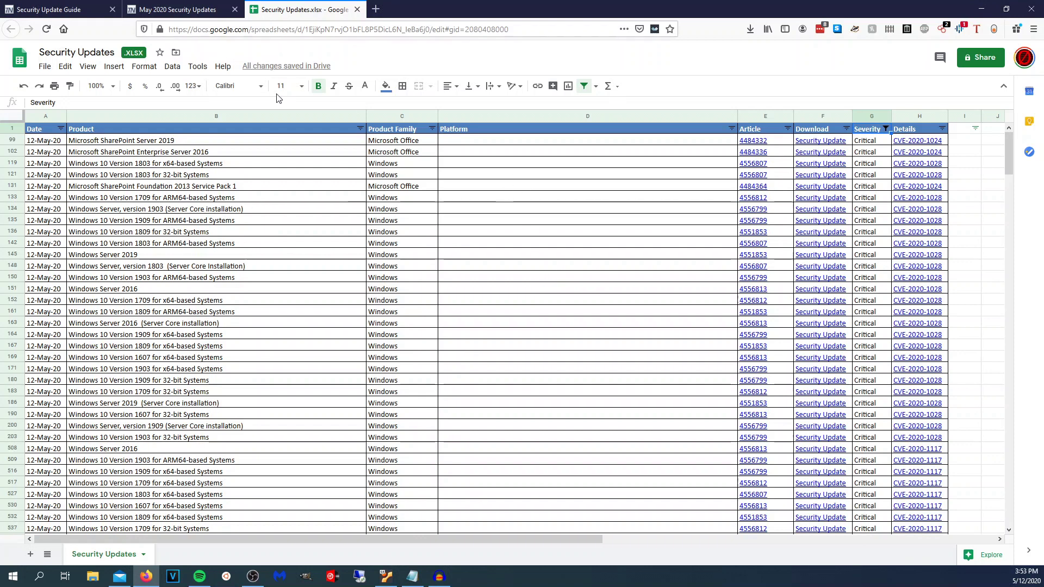
left_click(111, 8)
left_click(174, 9)
left_click(65, 9)
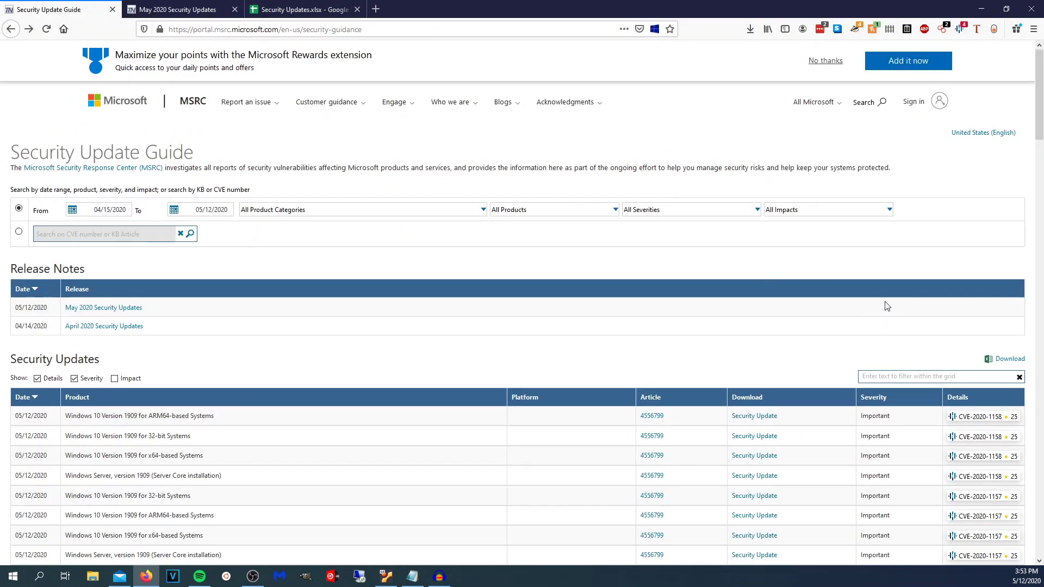
left_click(961, 29)
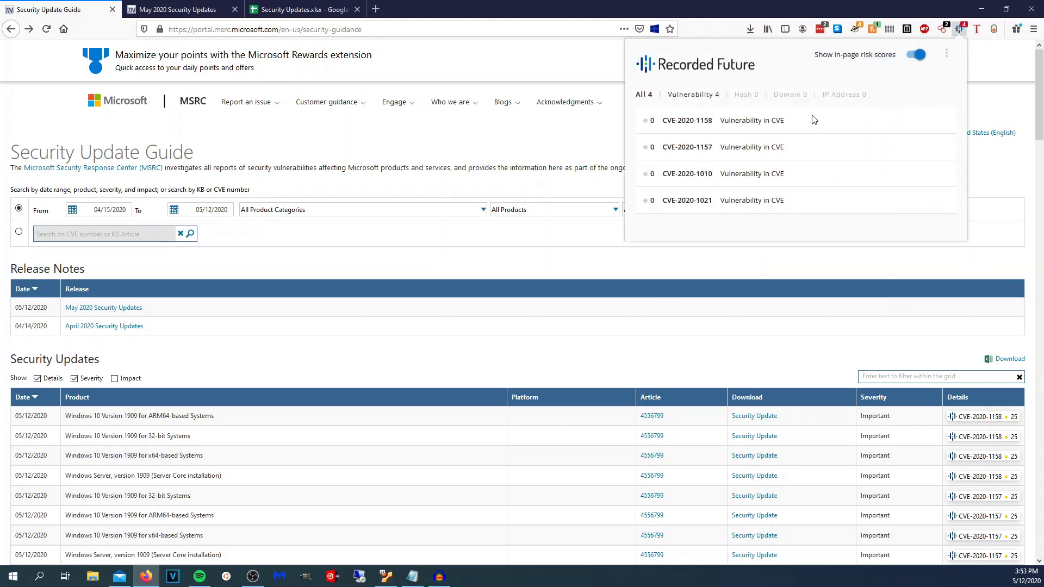